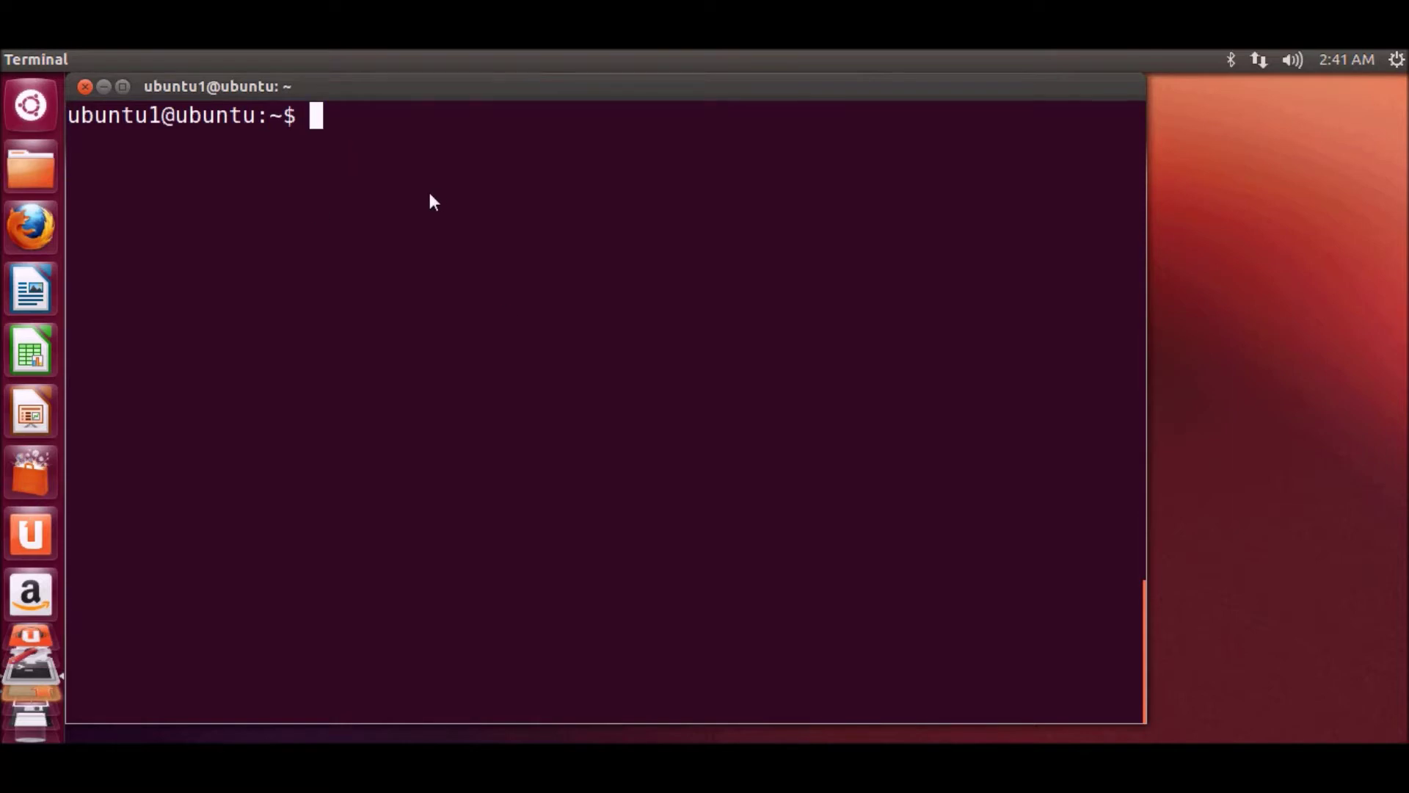
text(sudo apt-get install eclipse eclipse-cdt g++)
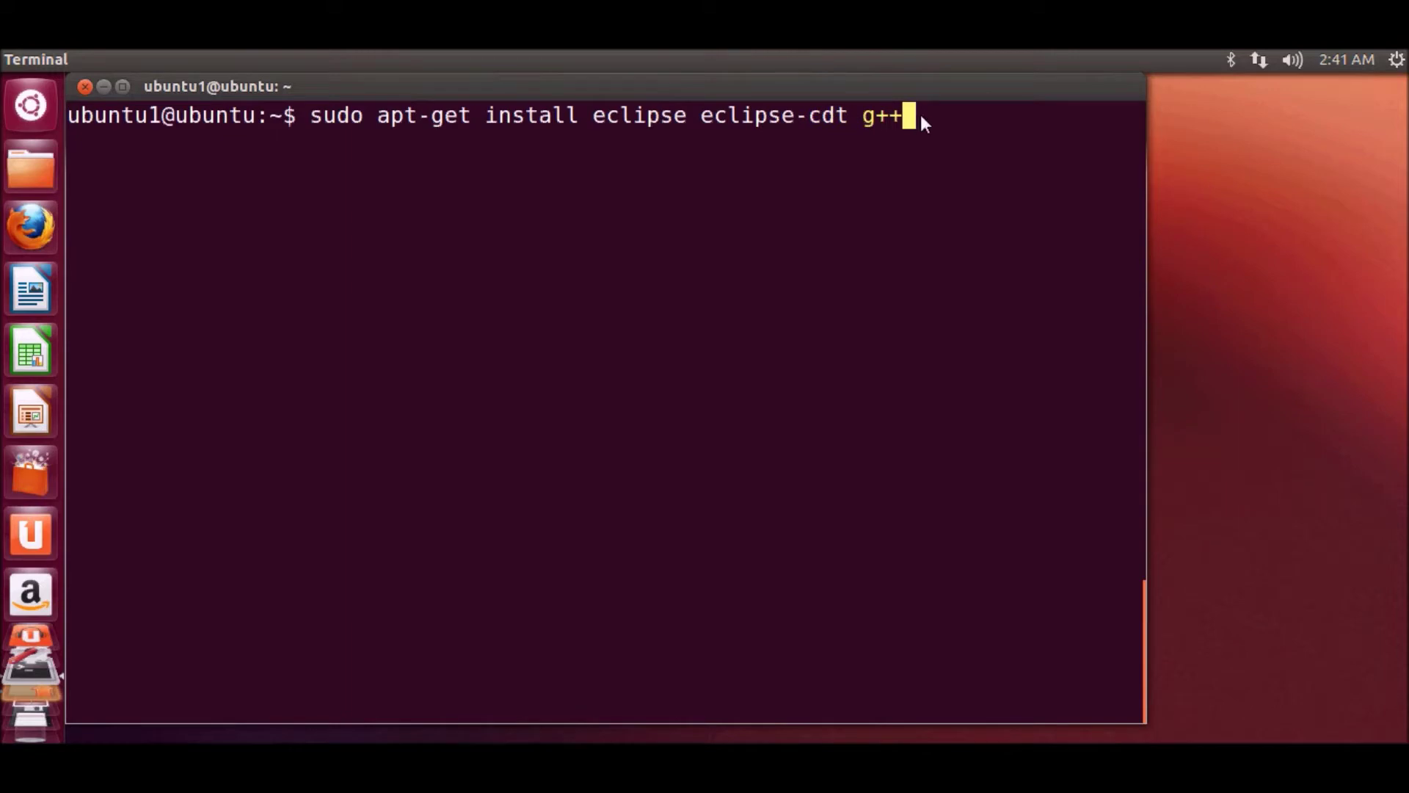
Step: Run 'sudo apt-get install eclipse eclipse-cdt g++' and confirm continuing with the installation
drag(914, 113, 357, 116)
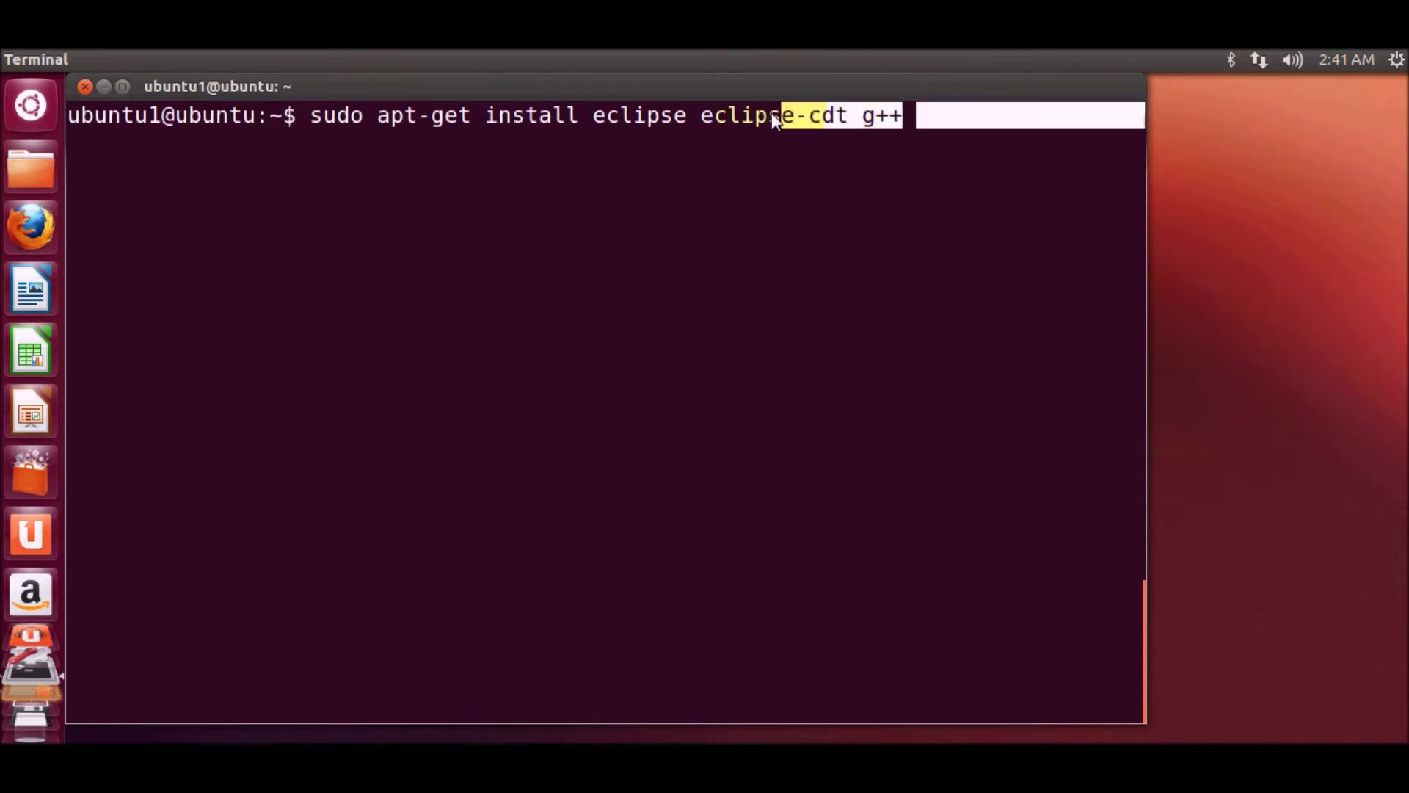
click(743, 153)
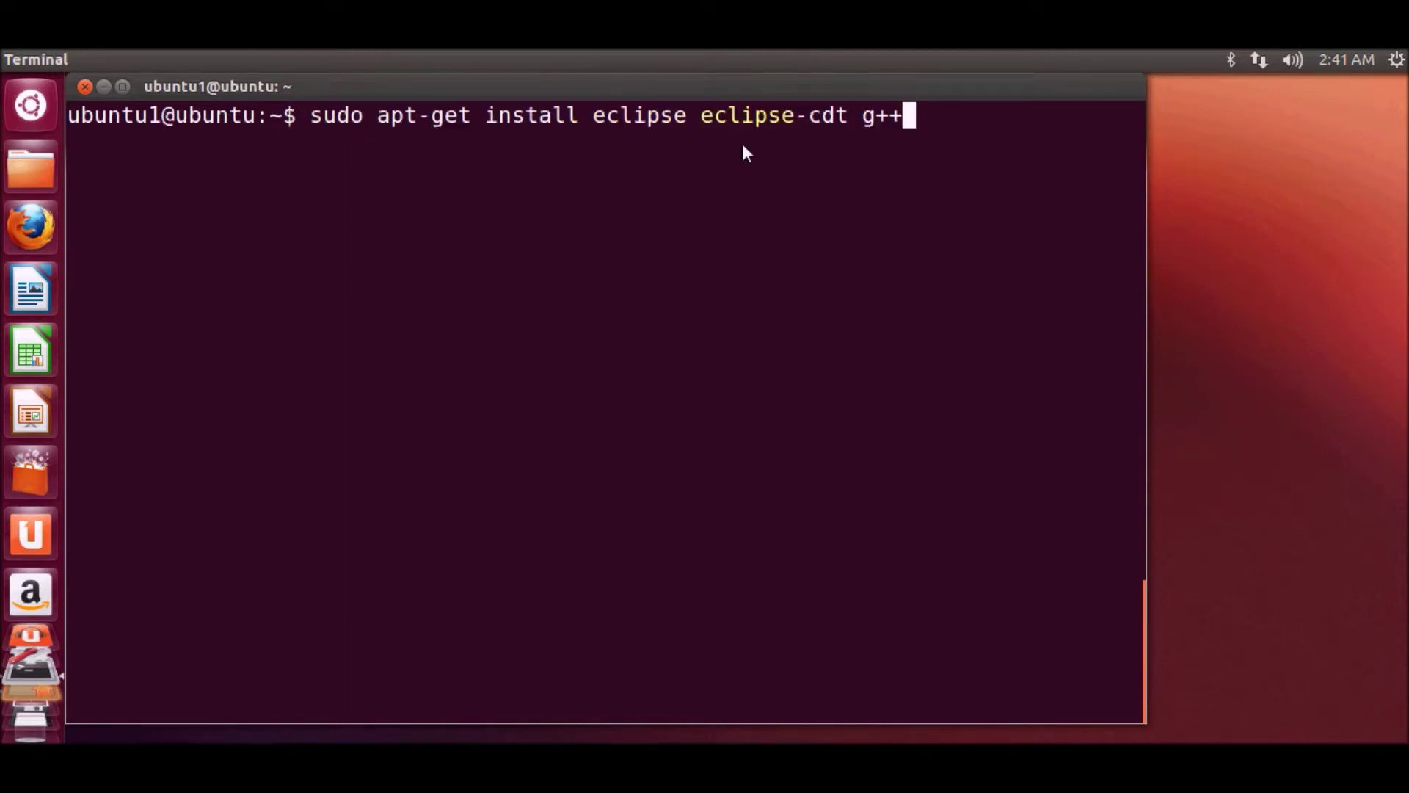
key(Return)
text(y)
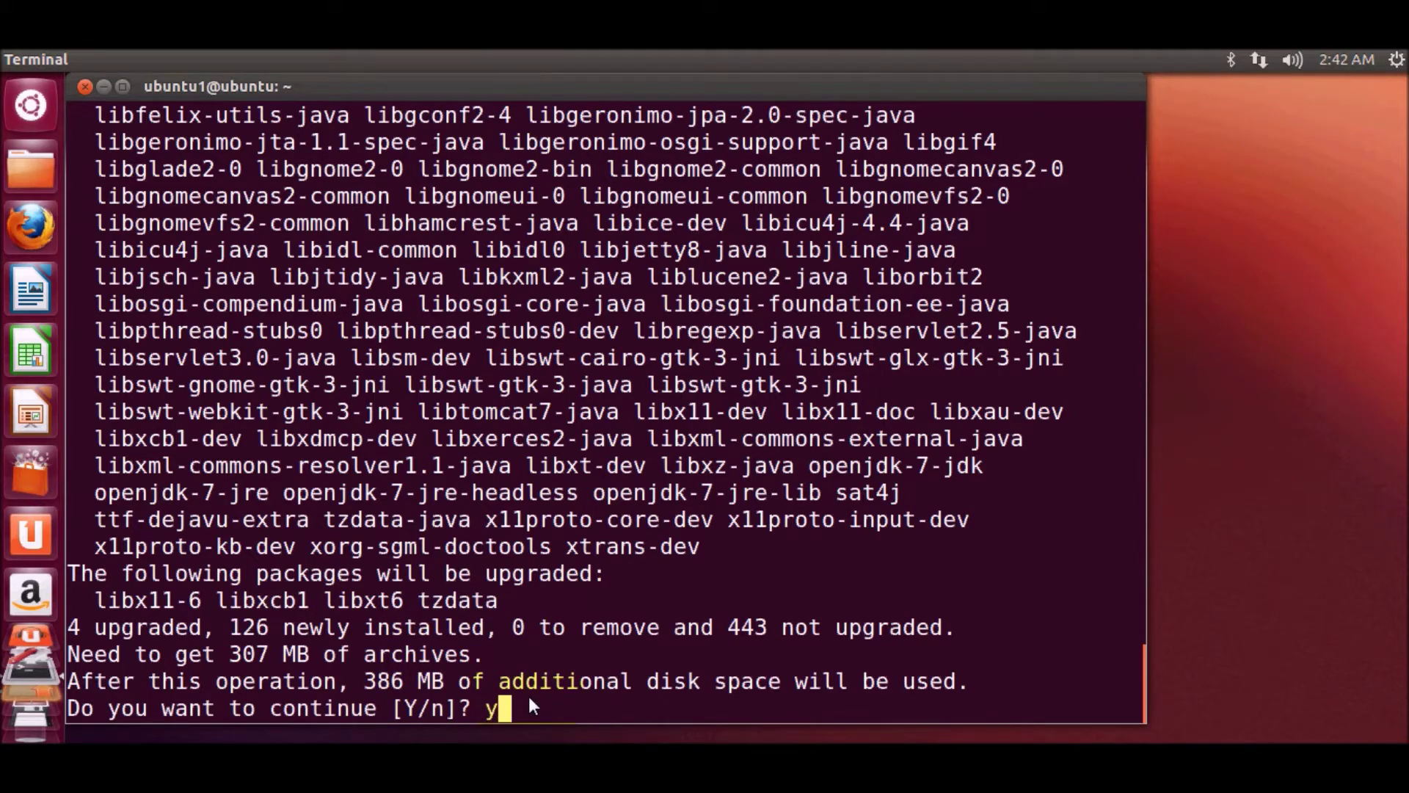
key(Return)
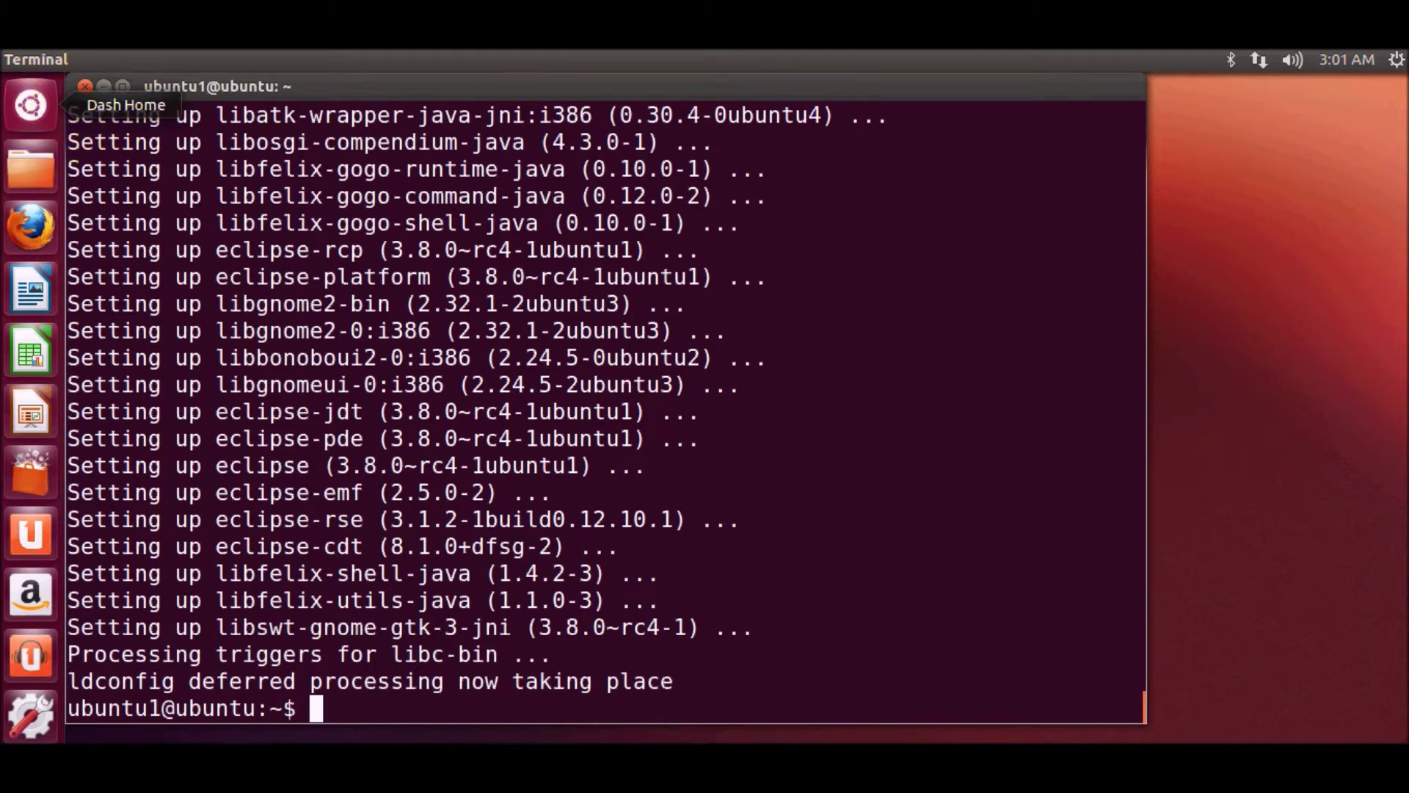
Step: Open the Dash and select the leftover search text to search for Eclipse
click(30, 104)
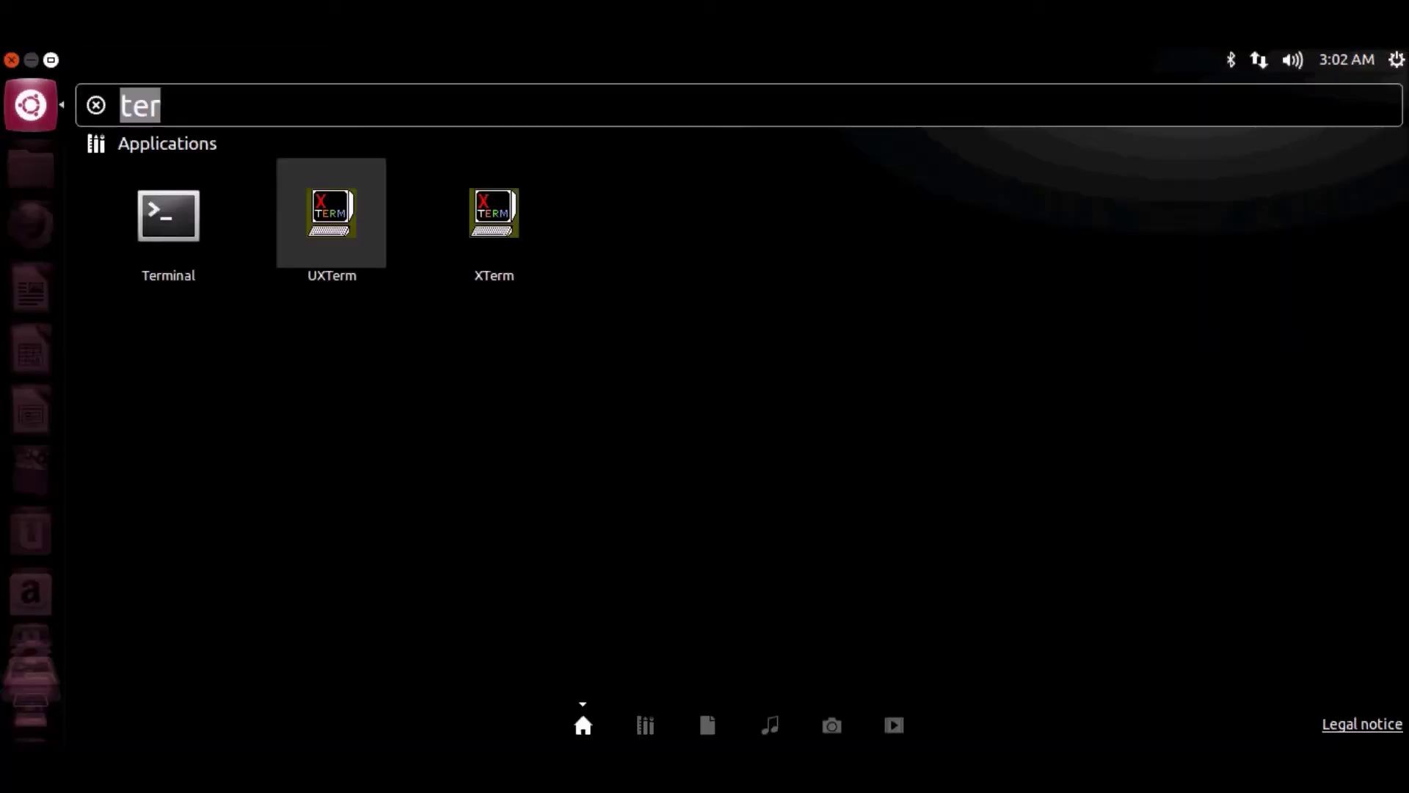
double_click(195, 117)
click(155, 105)
double_click(166, 104)
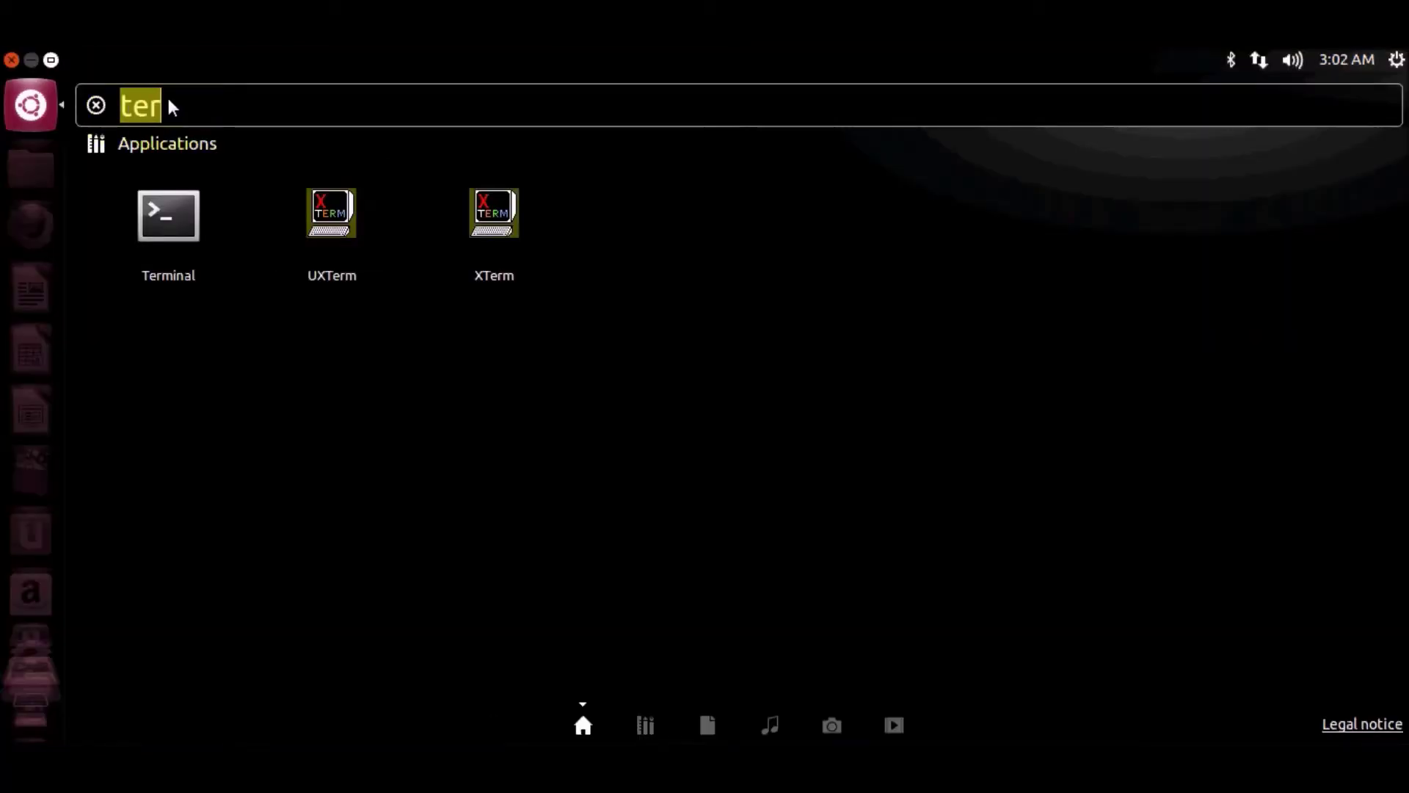
text(ec)
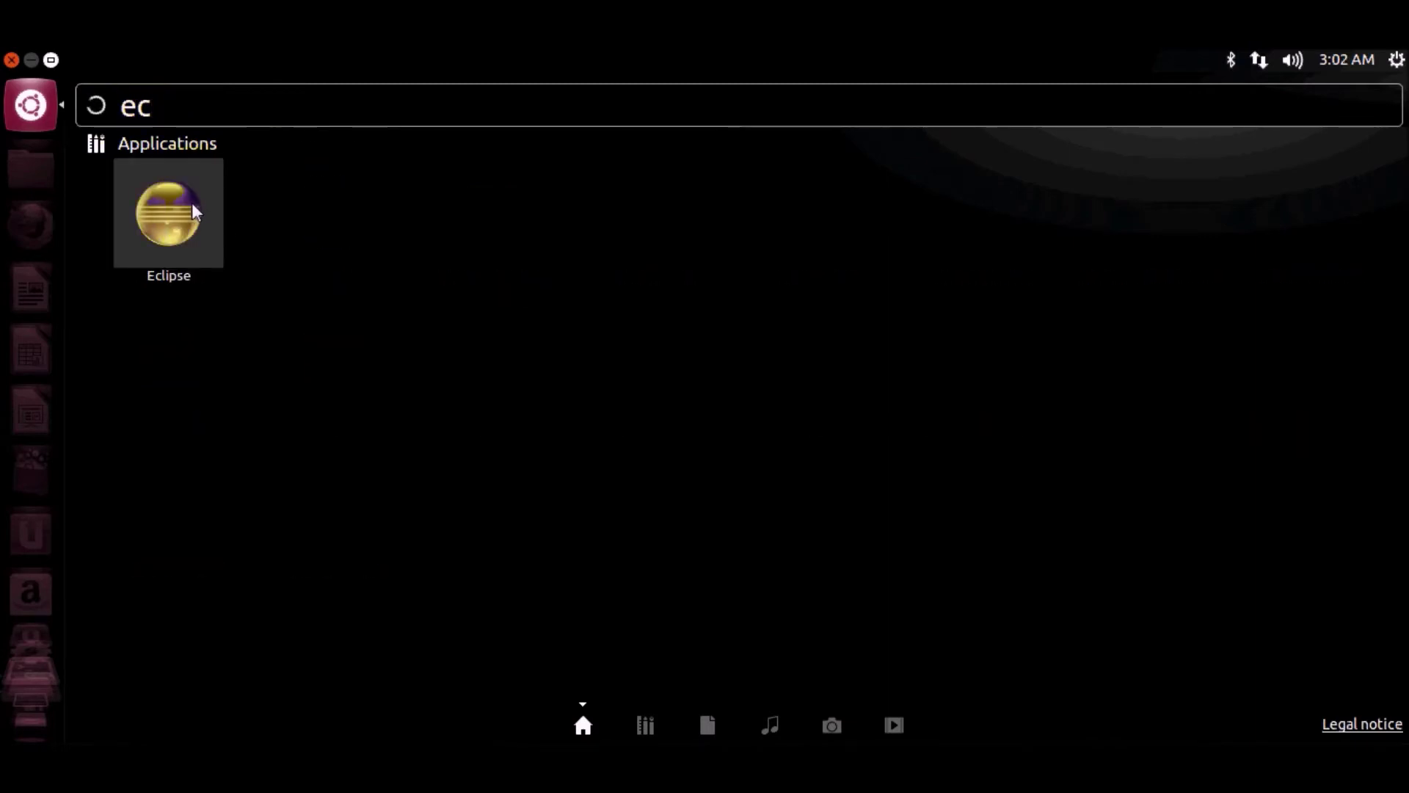
Step: Pin Eclipse to the Unity launcher, close the Dash, and launch Eclipse
drag(190, 211, 61, 260)
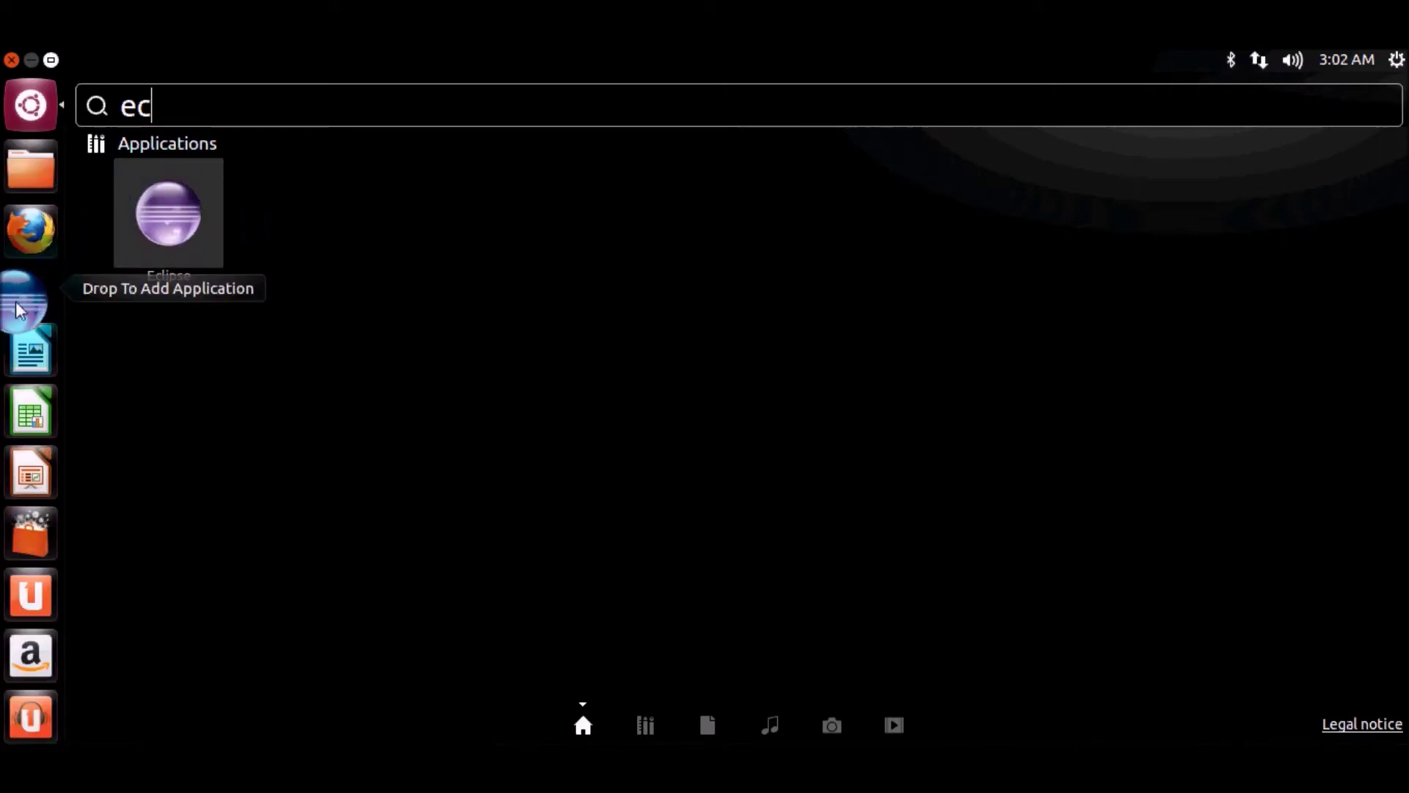
drag(61, 261, 29, 290)
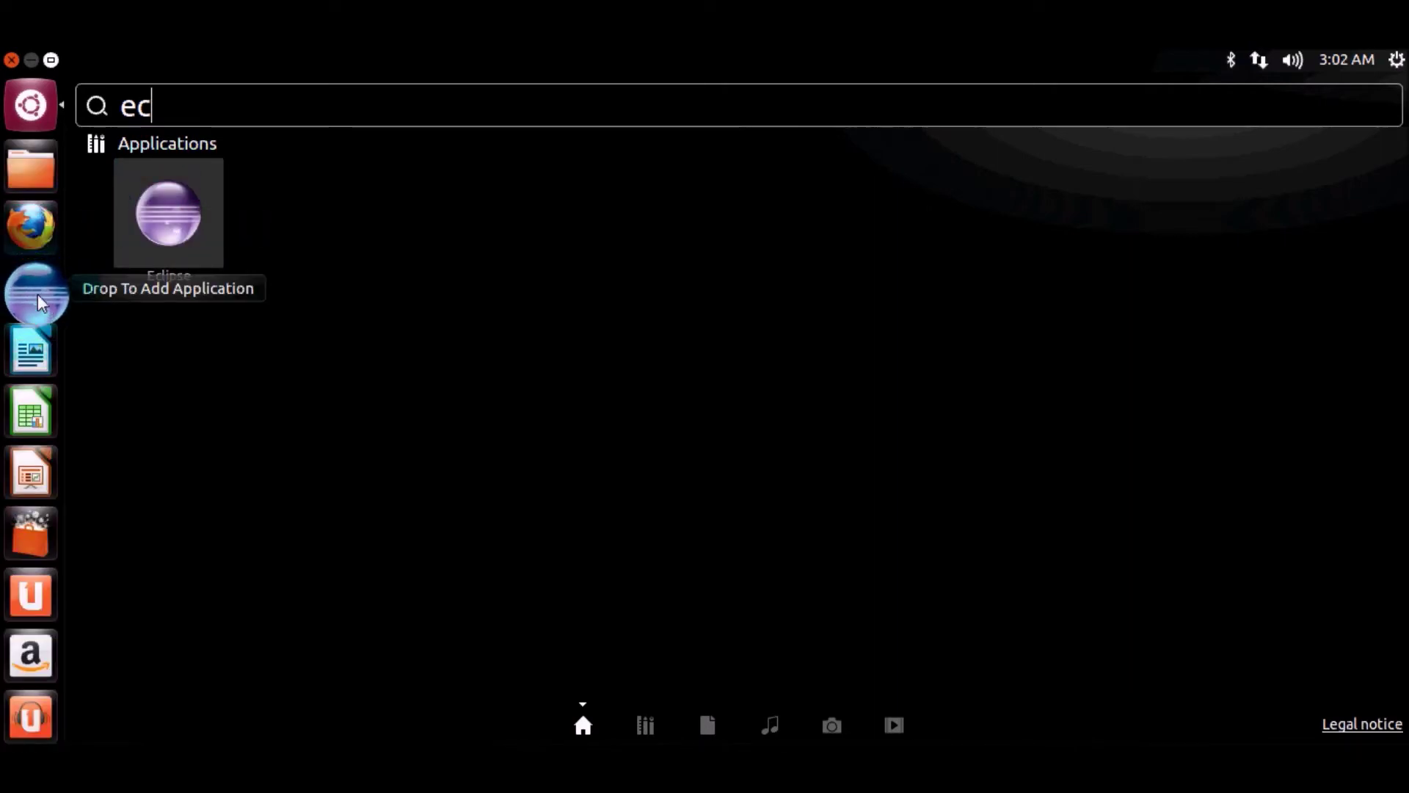
drag(29, 291, 29, 290)
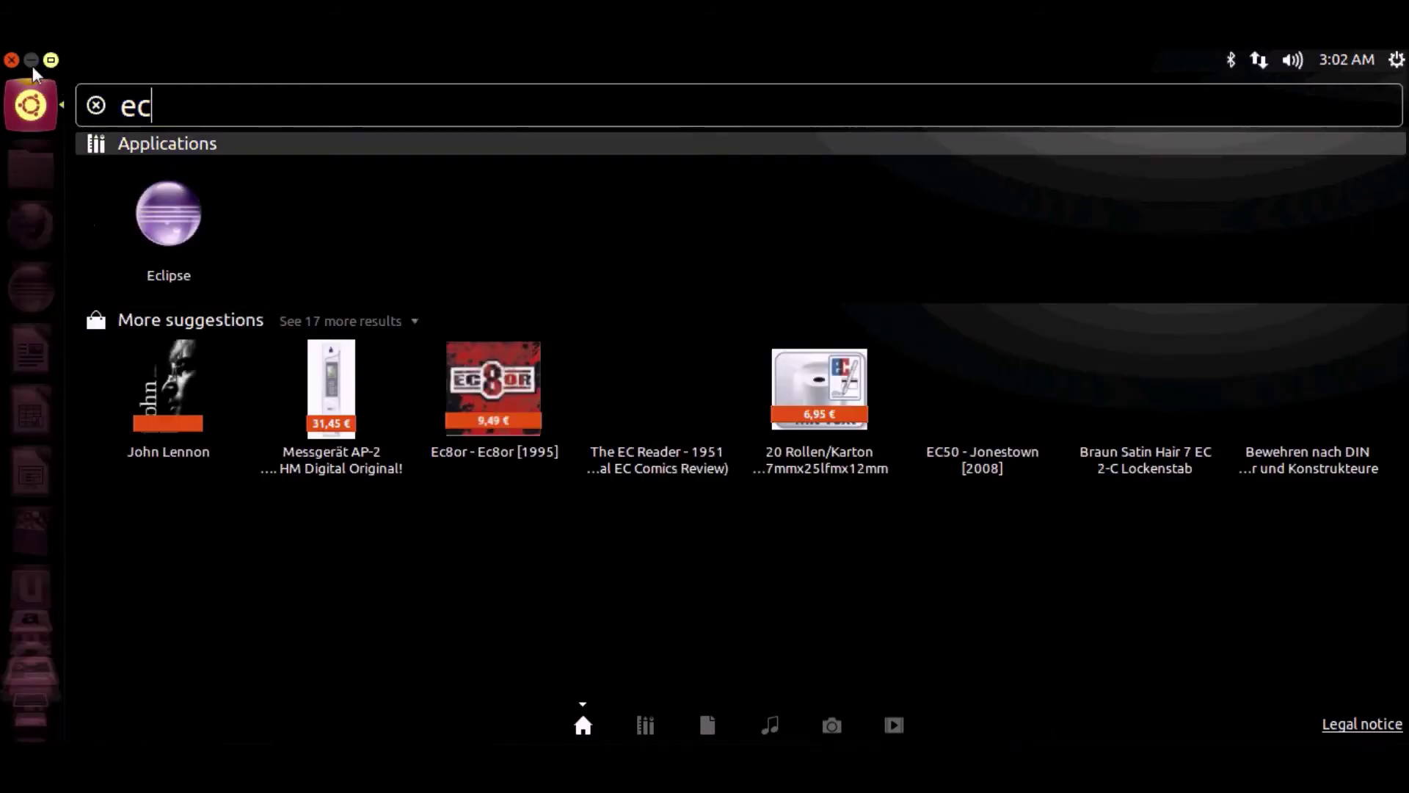
click(13, 61)
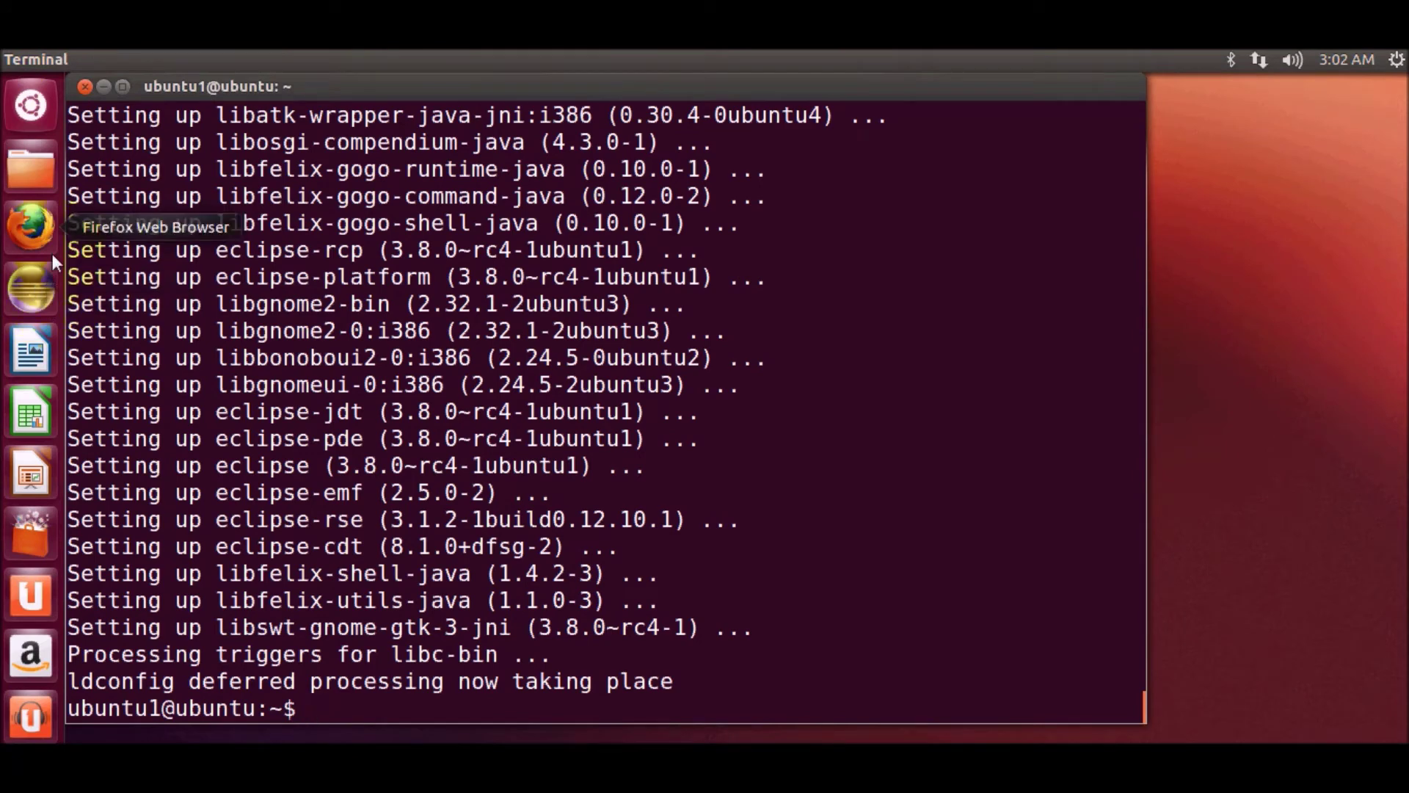
click(29, 291)
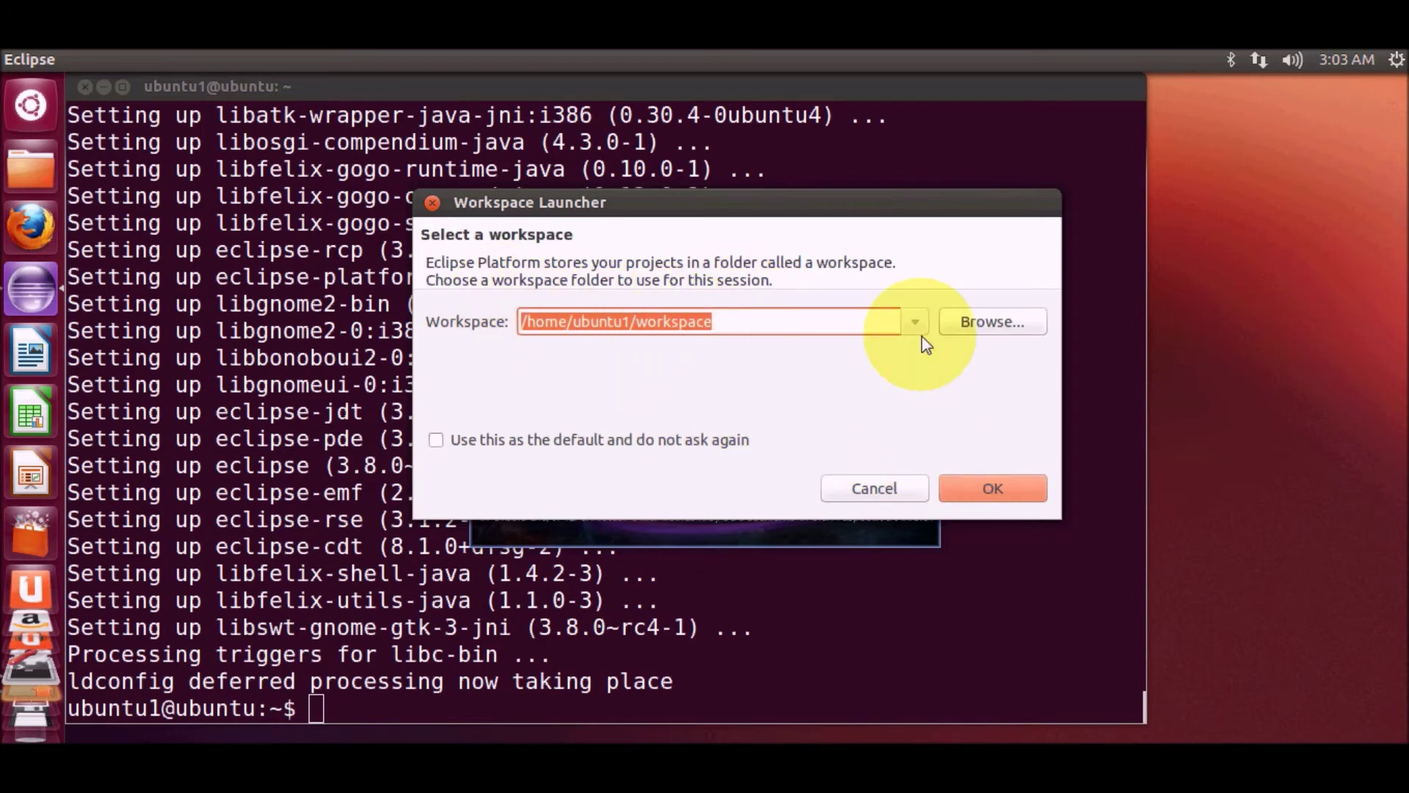
Step: Accept the default /home/ubuntu1/workspace folder and let Eclipse load its Welcome page
click(976, 485)
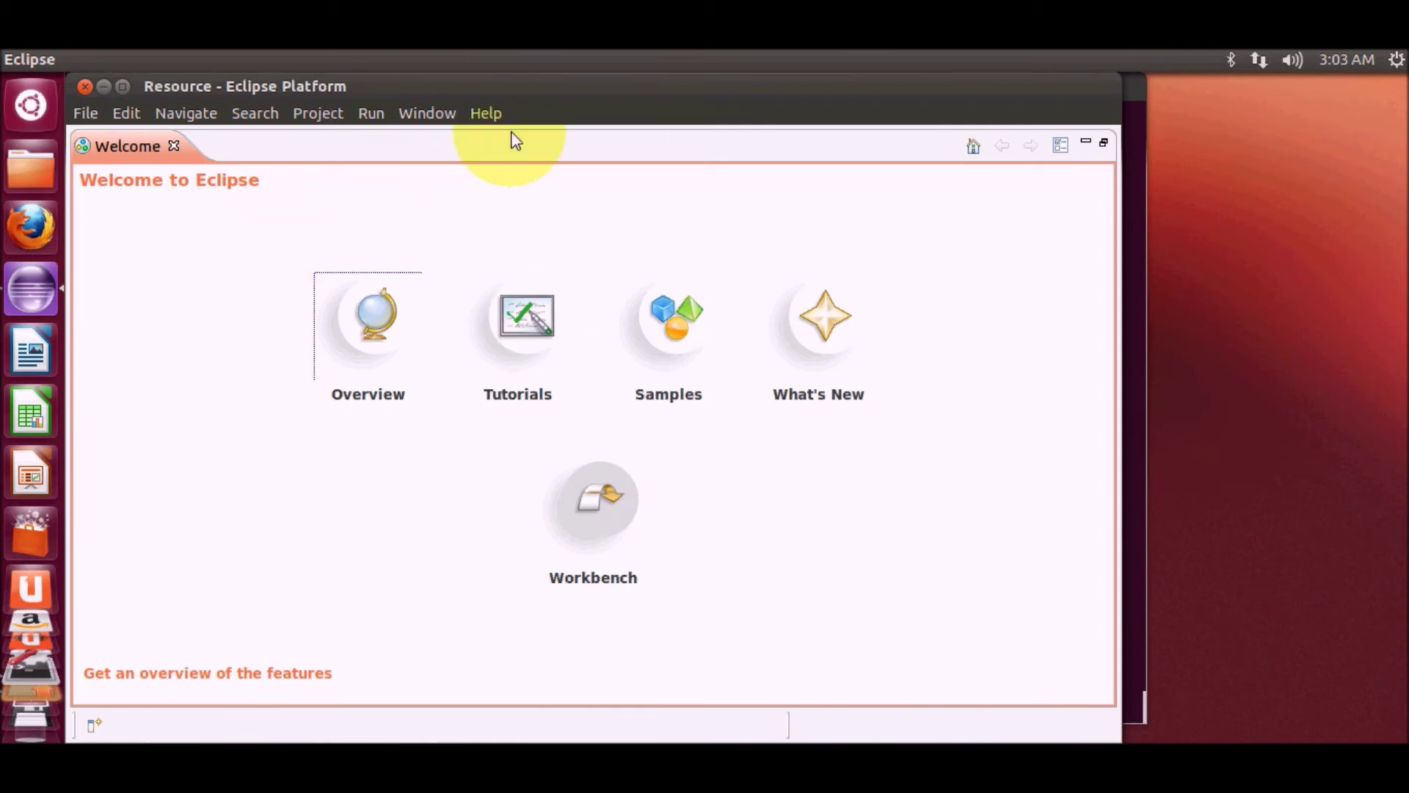
click(581, 93)
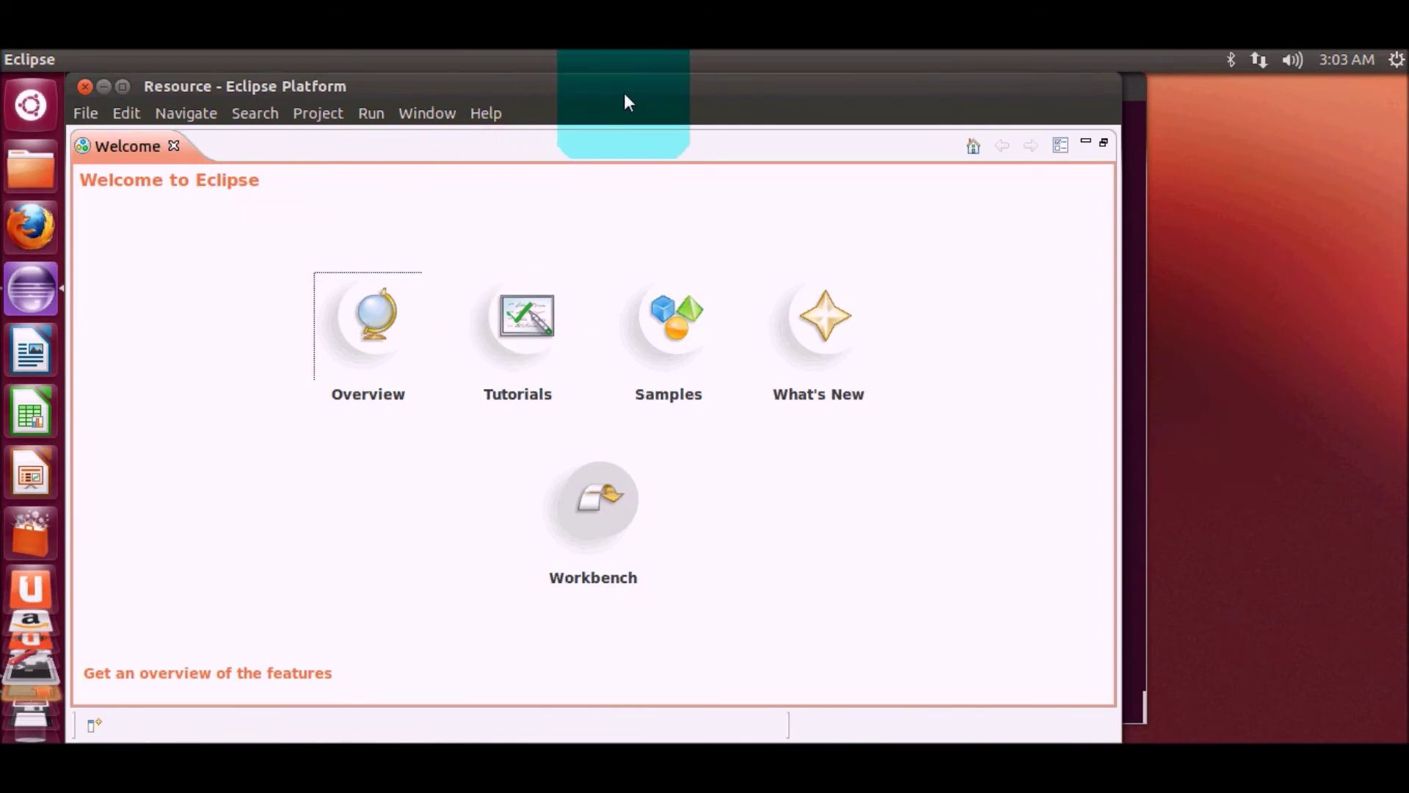
Step: Open the New Project wizard from the File menu
click(85, 112)
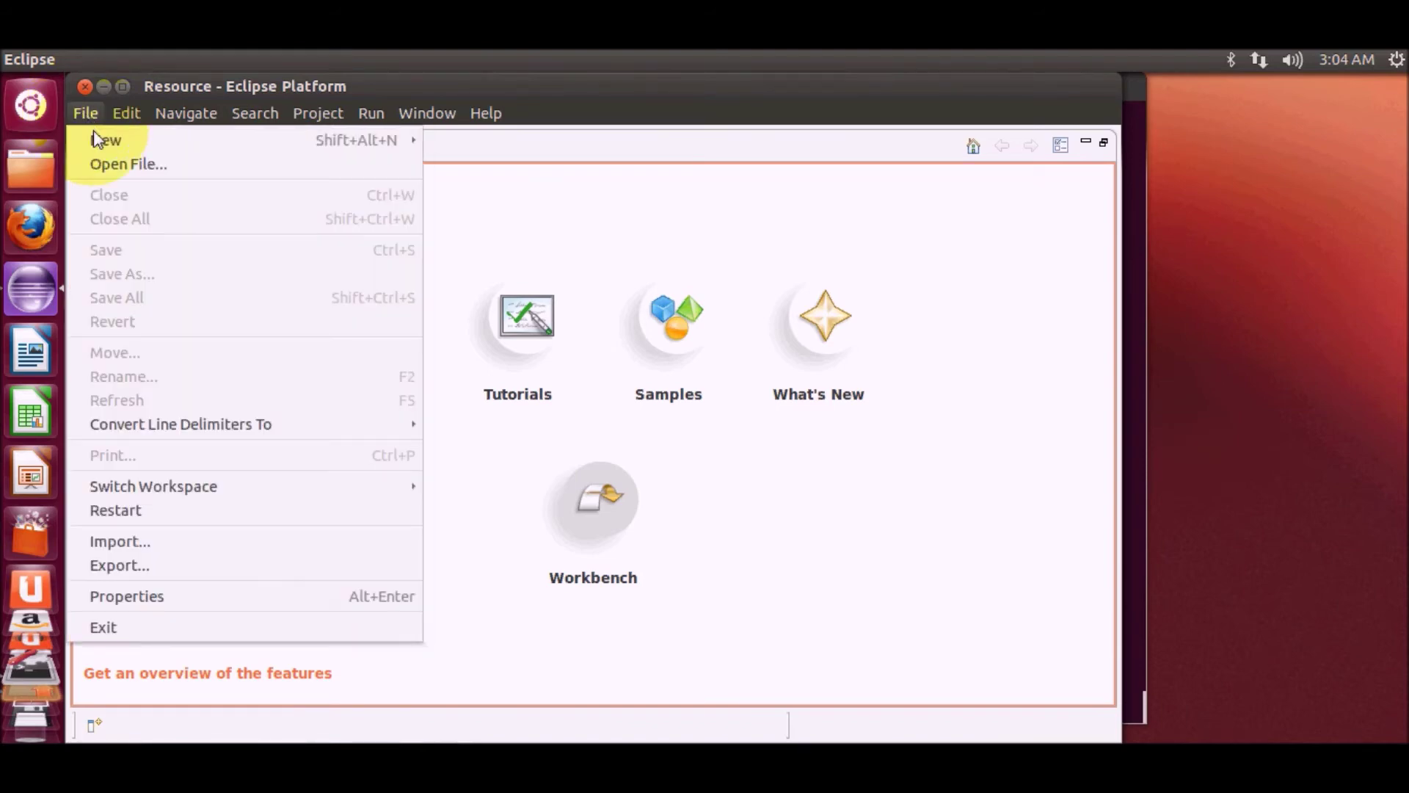
click(441, 137)
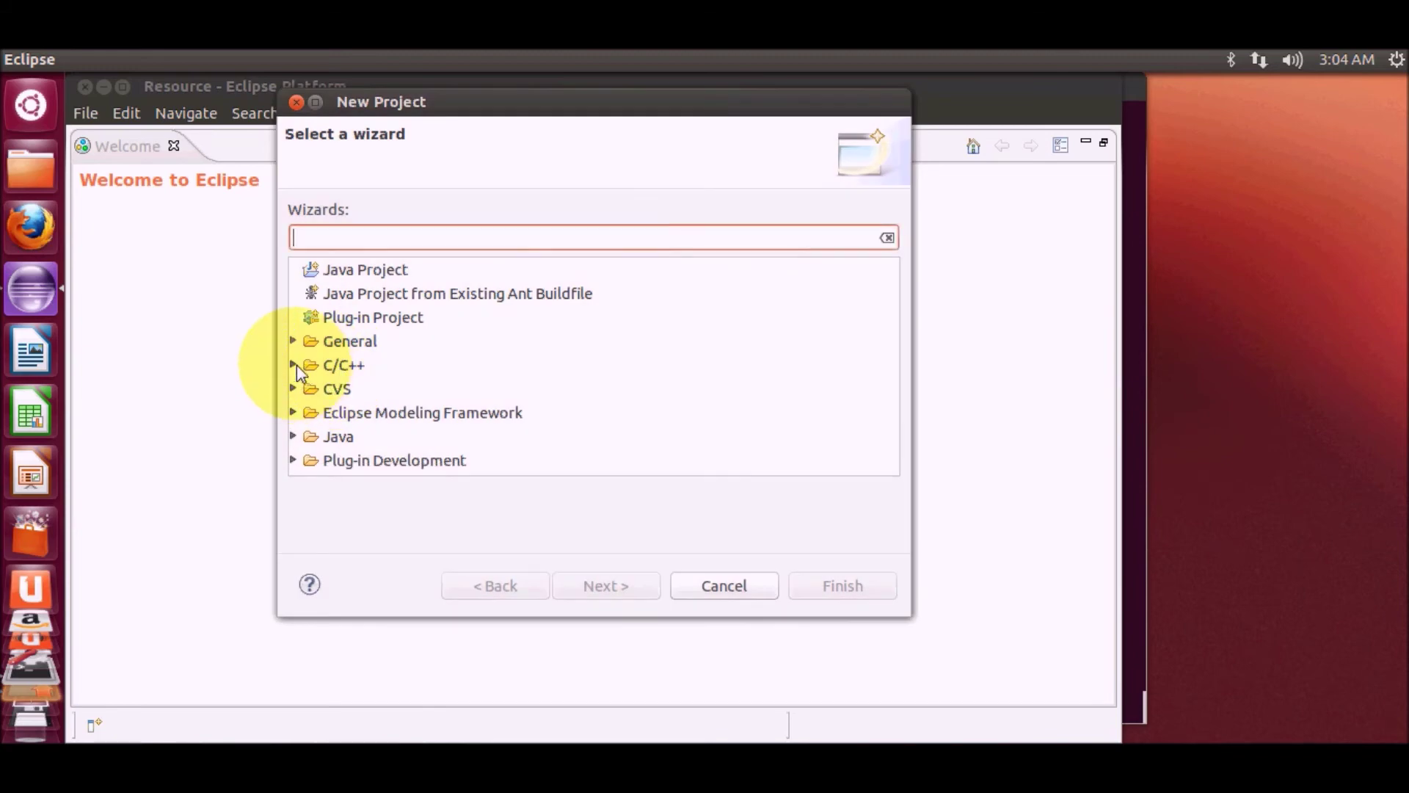
Step: Choose a C++ Project named test using the Hello World C++ Project template
click(296, 364)
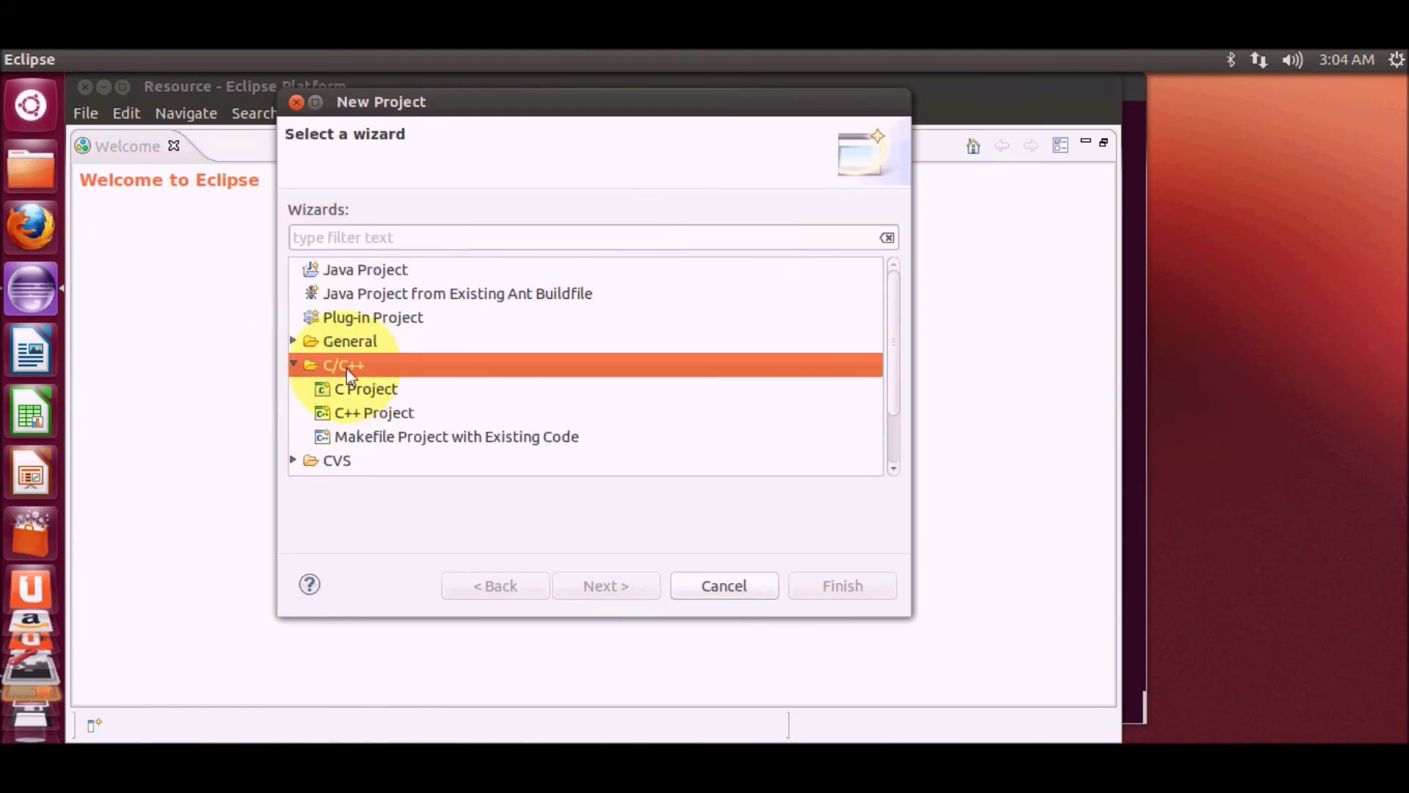
click(364, 417)
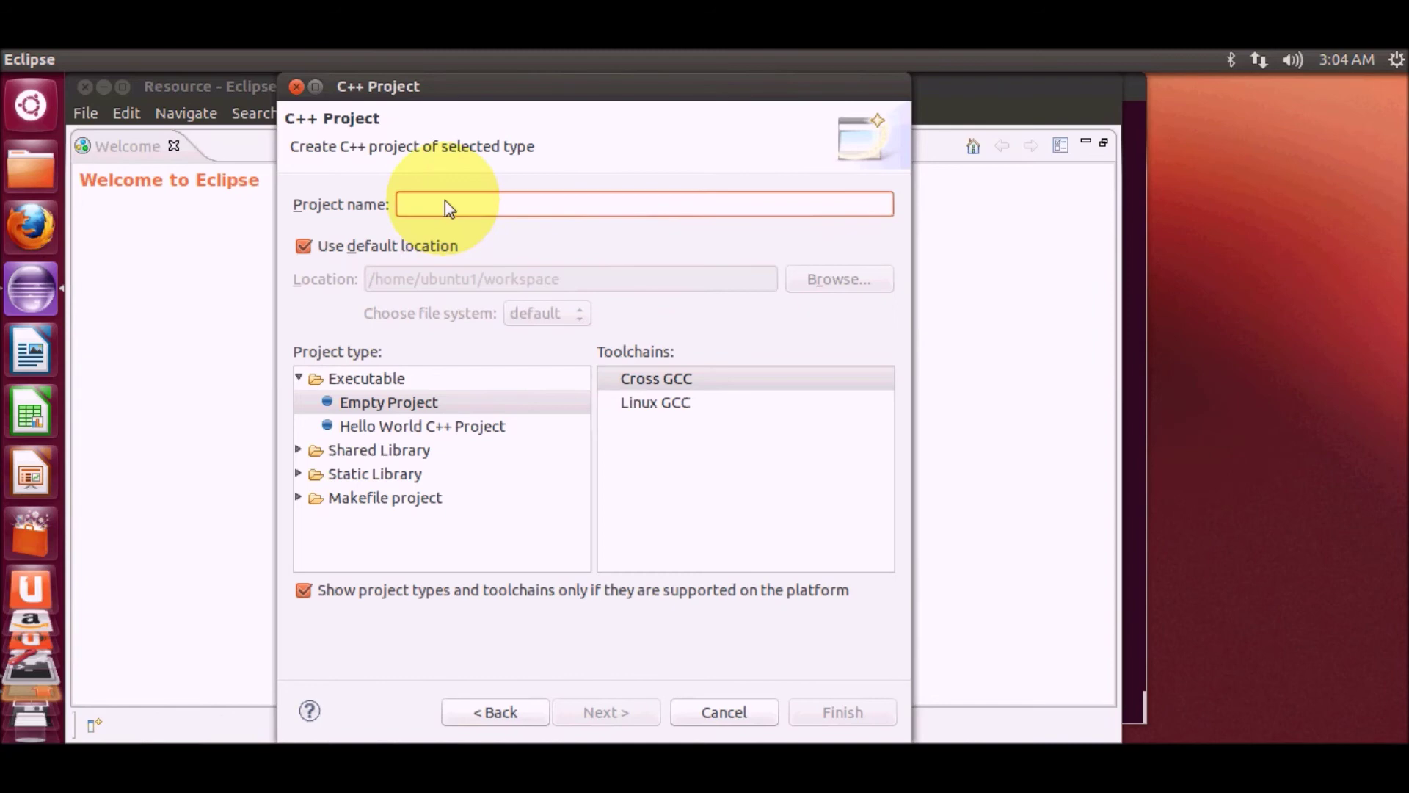
text(test)
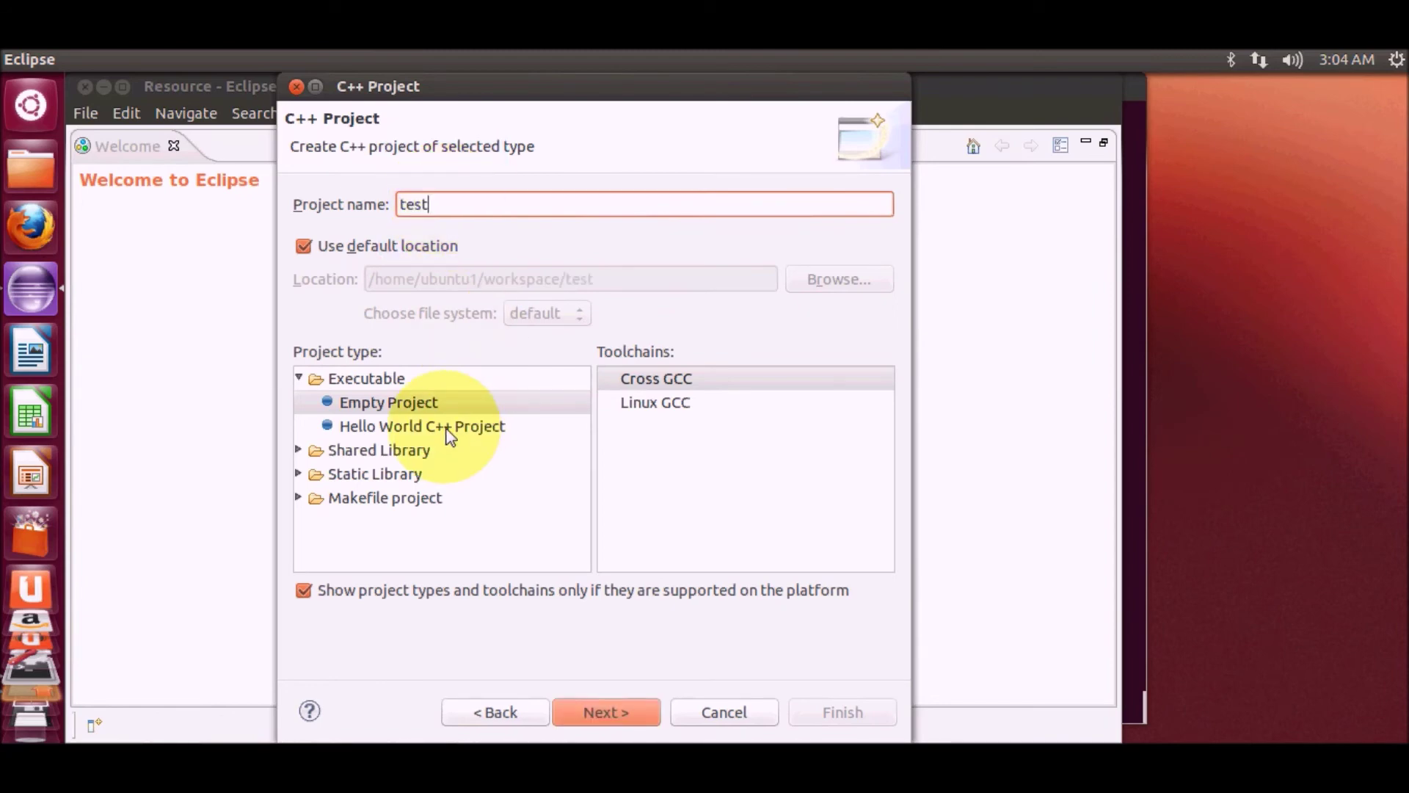
click(444, 428)
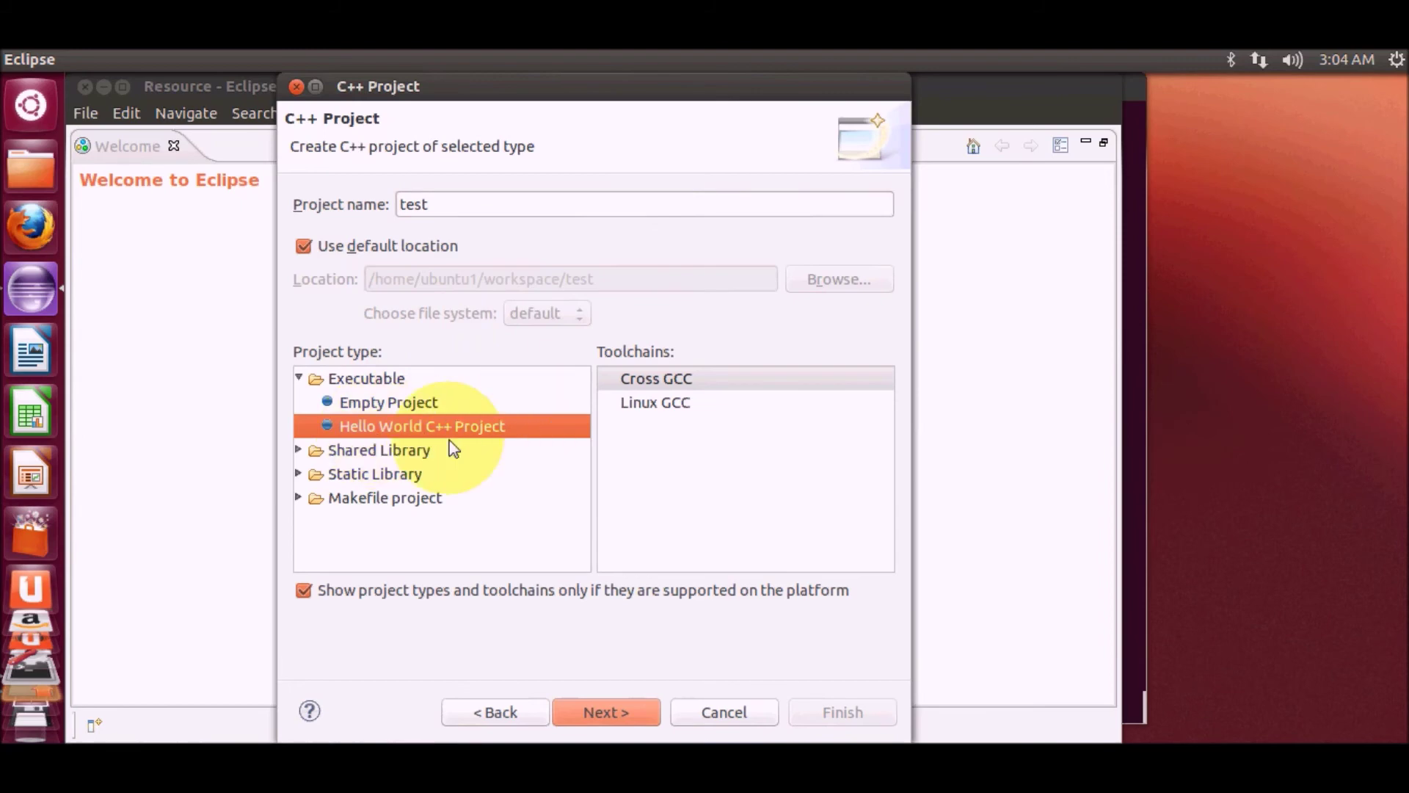
Step: Keep only the Debug configuration, finish the test project, and accept the C/C++ perspective
click(624, 718)
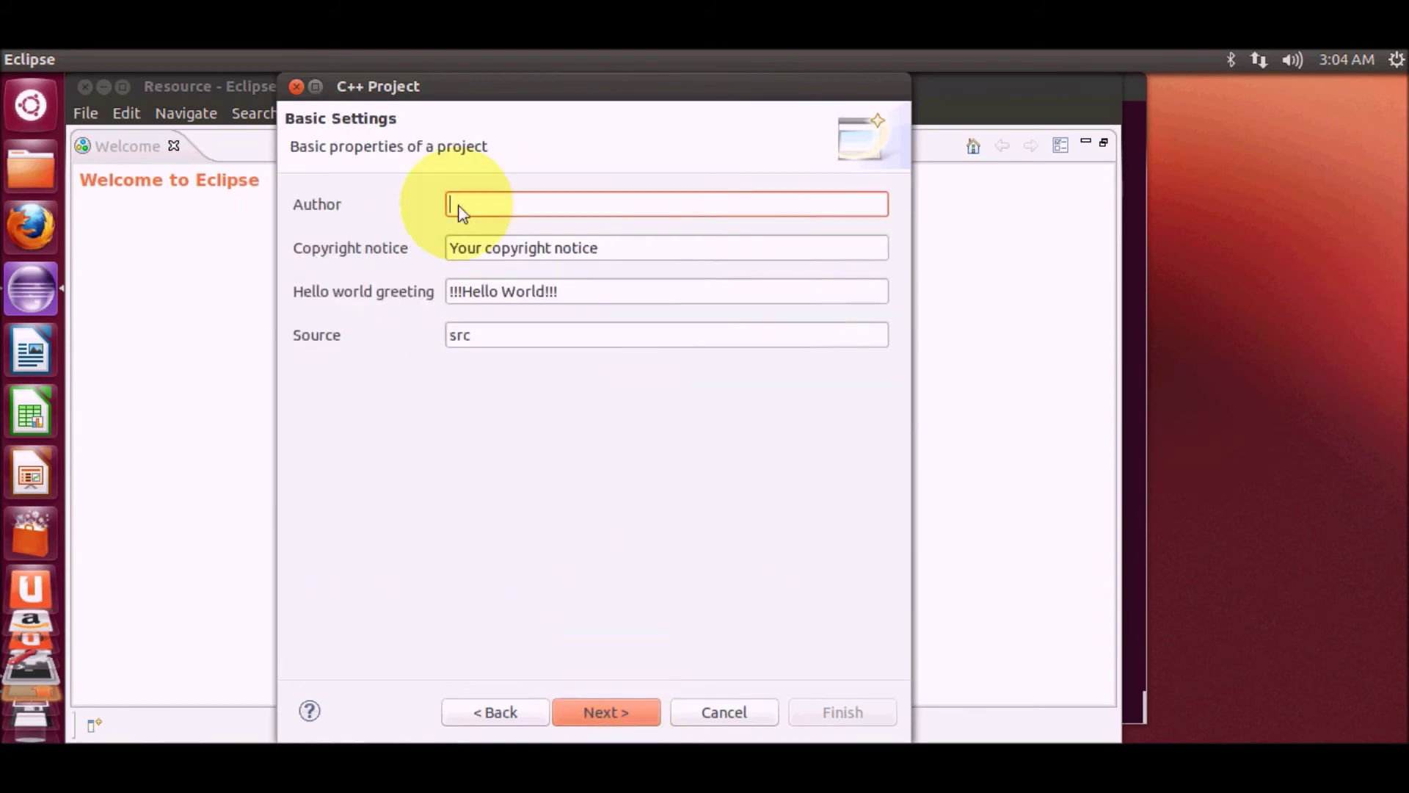
click(614, 711)
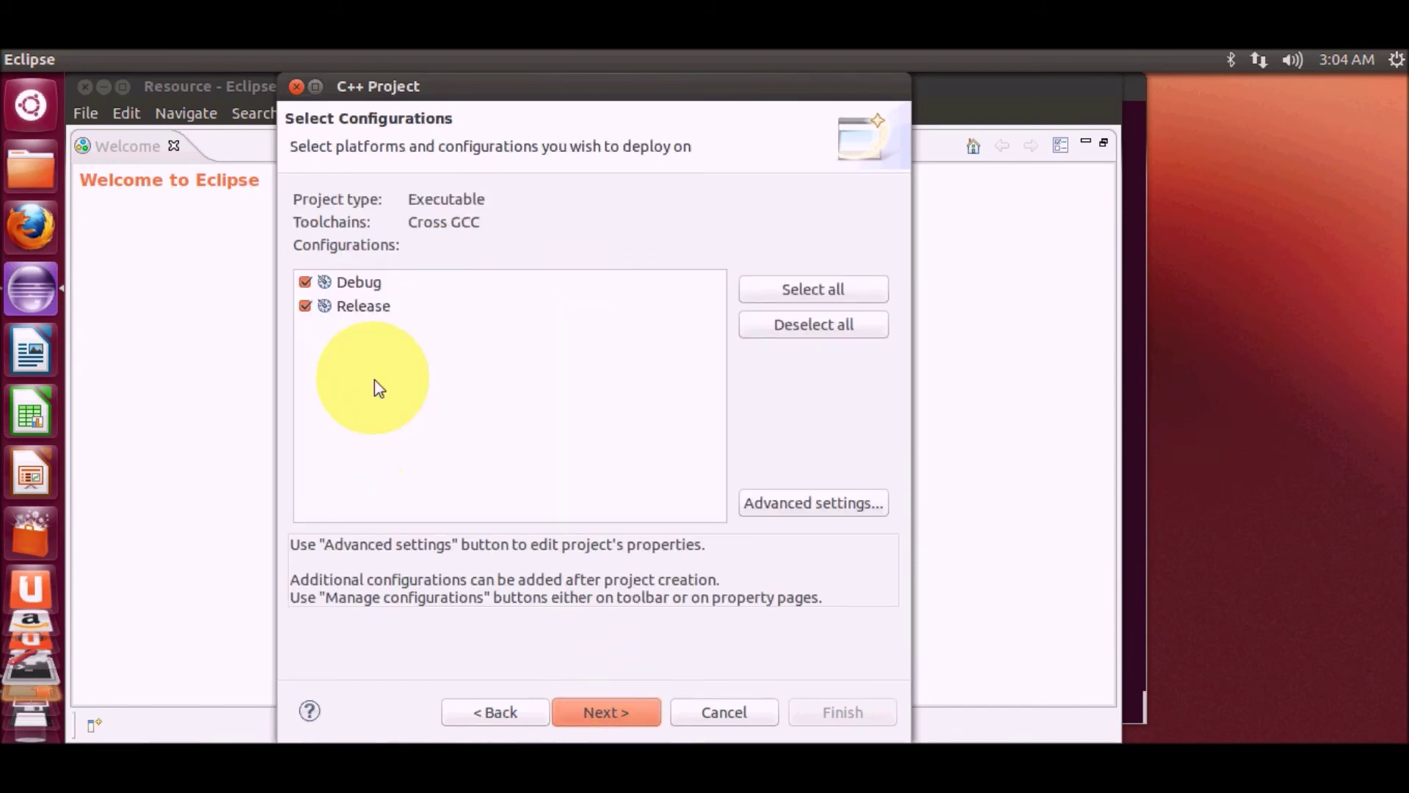
click(306, 308)
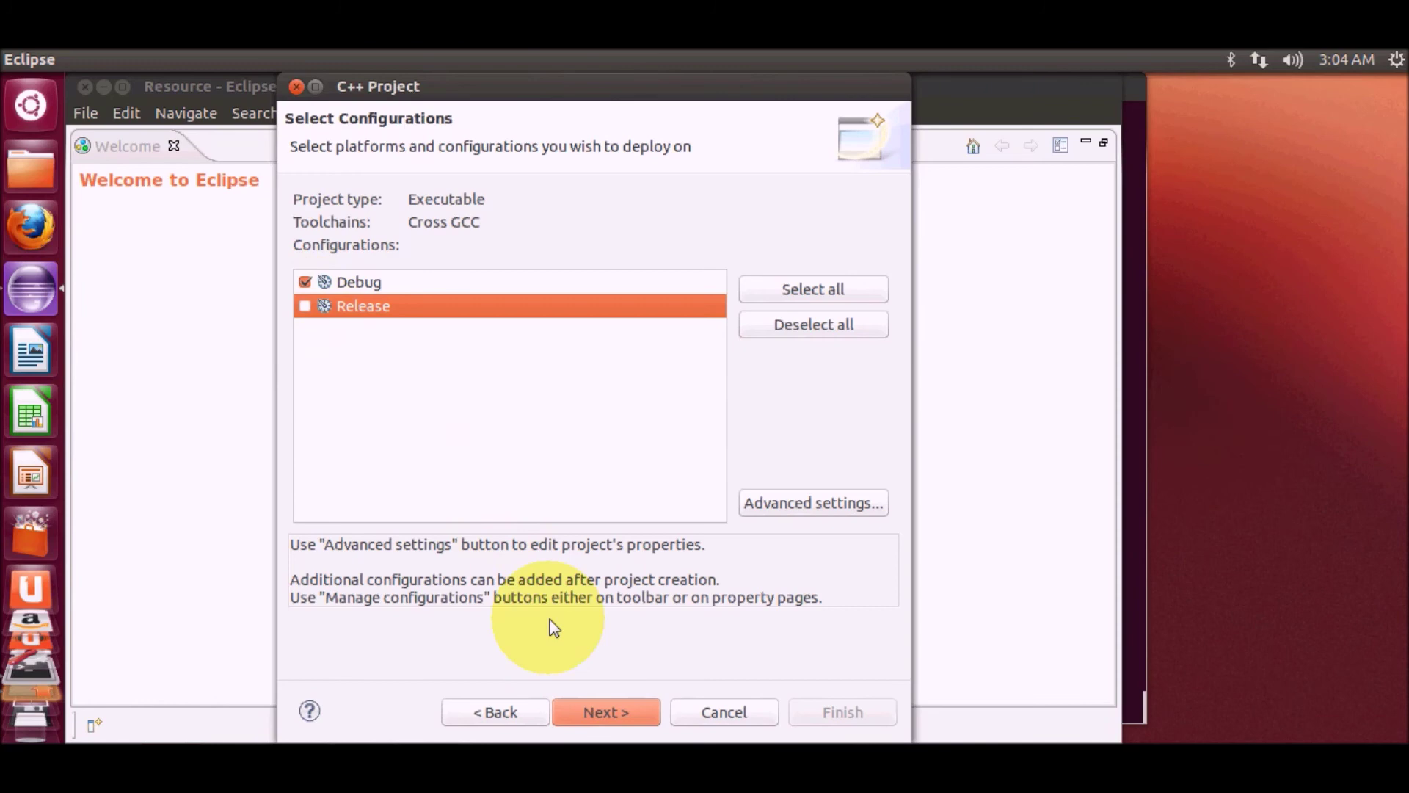
click(613, 714)
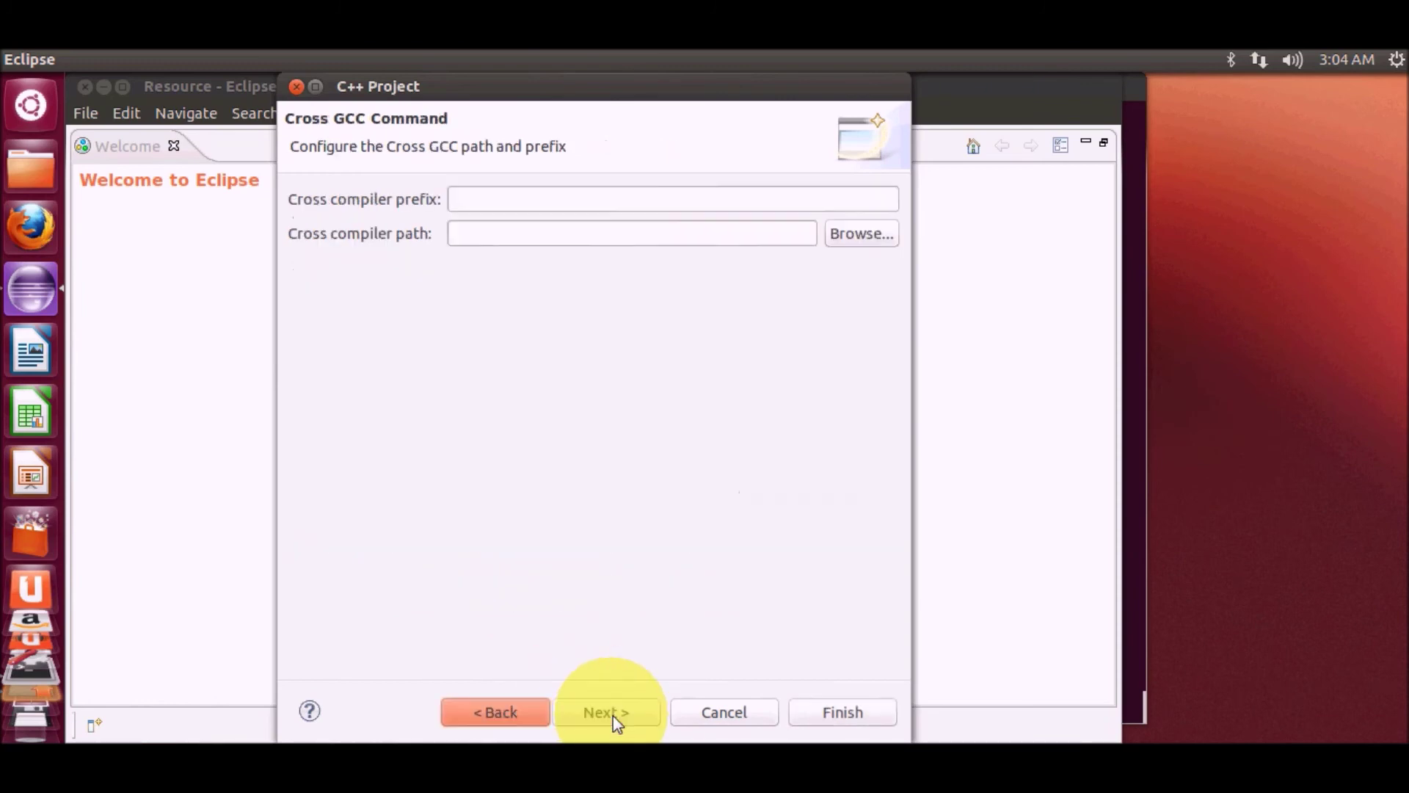
click(816, 711)
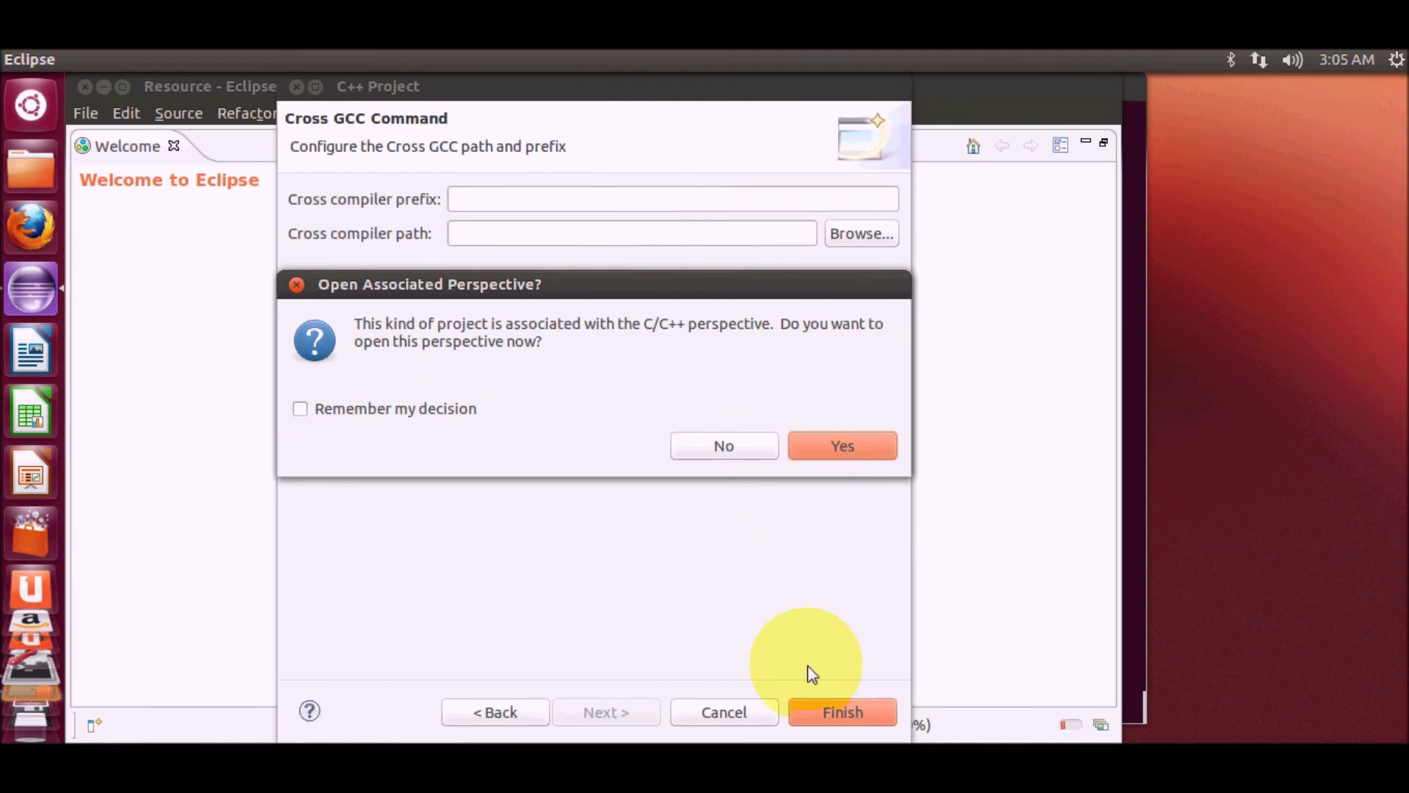
click(839, 448)
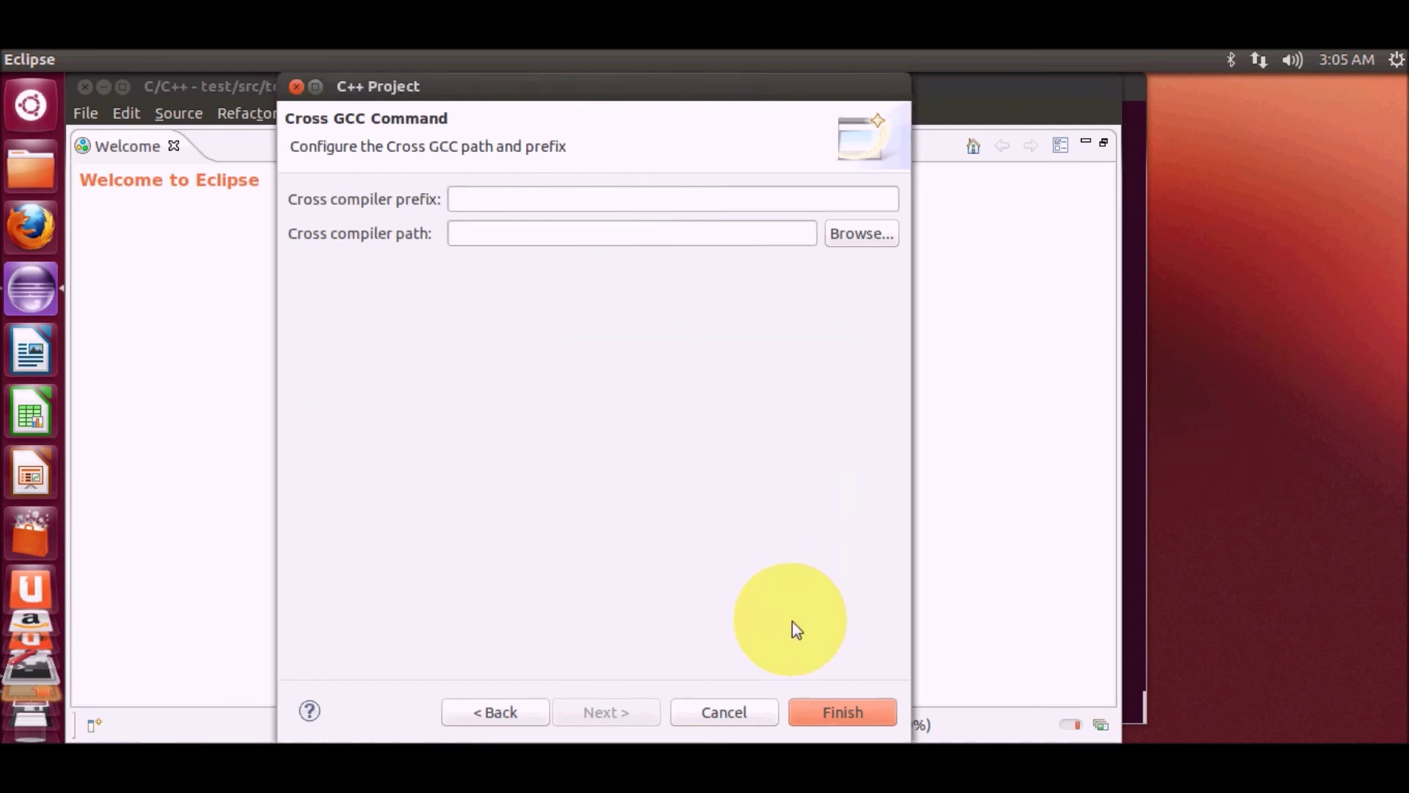
Step: Finish the wizard, minimize the Welcome view, and select the Hello World code in test.cpp
click(811, 712)
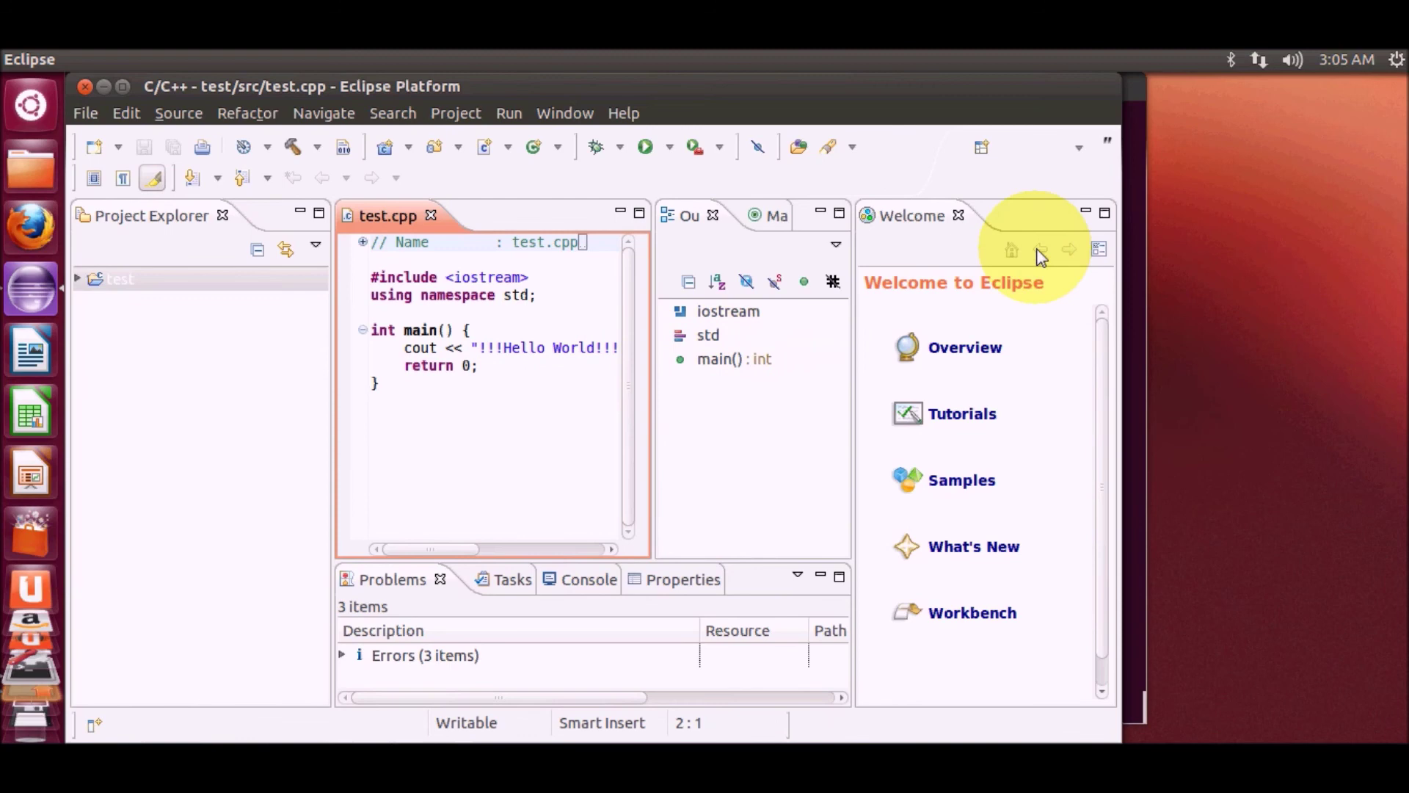
click(1086, 213)
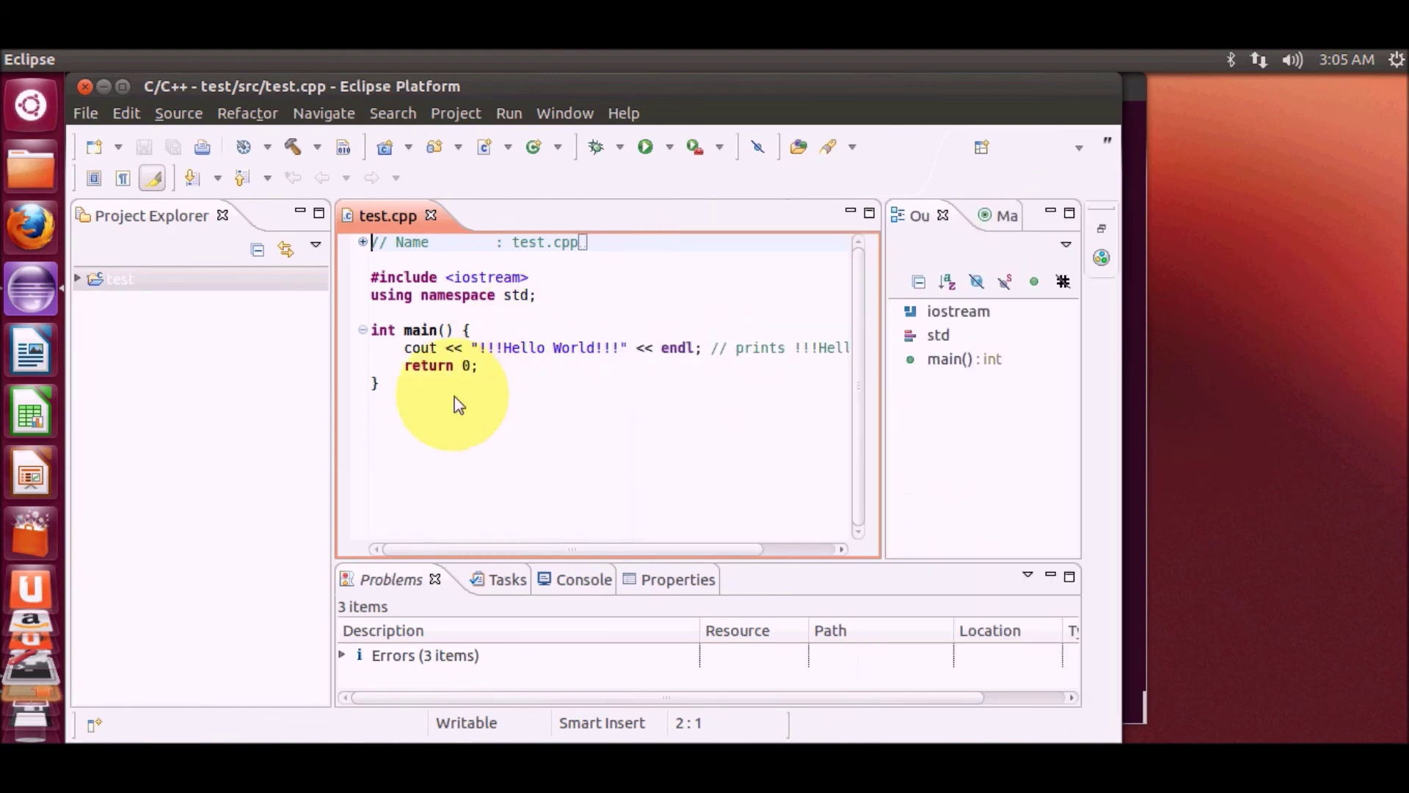
mouse_move(477, 390)
mouse_down()
mouse_move(339, 259)
mouse_move(337, 232)
mouse_up()
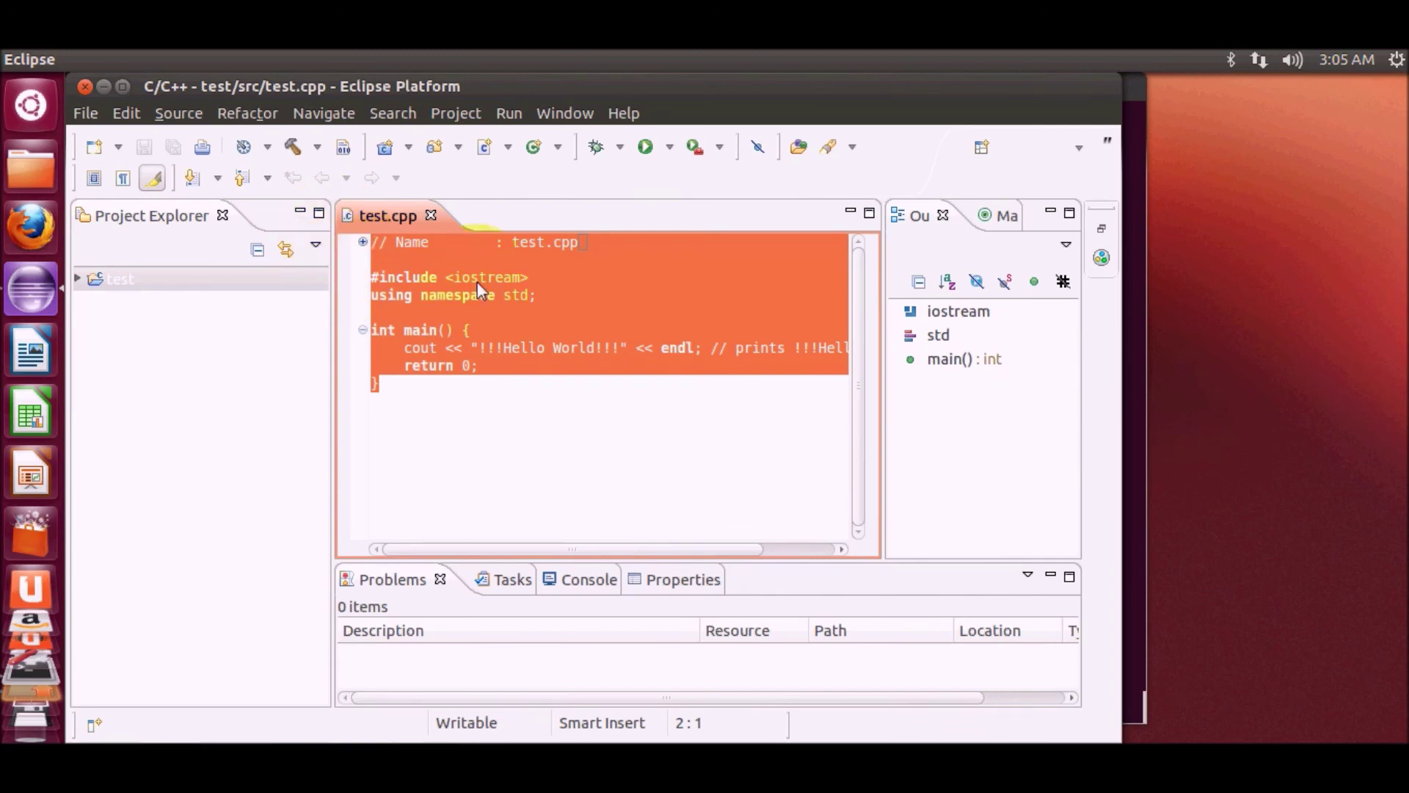